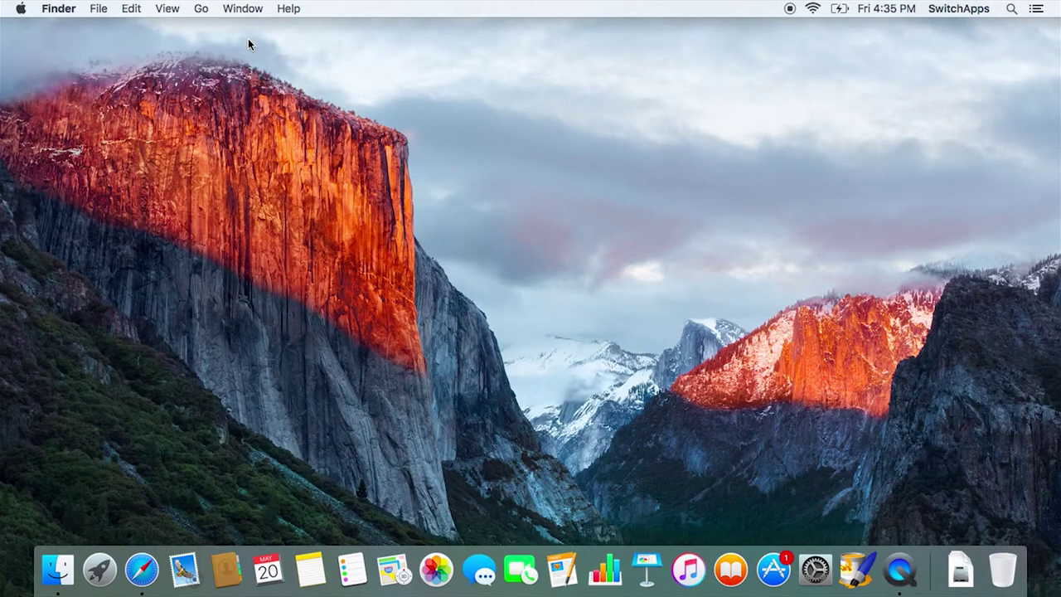
Bring up the web browser and scroll through the Burn download page.
{"action": "left_click", "coordinate": [142, 568]}
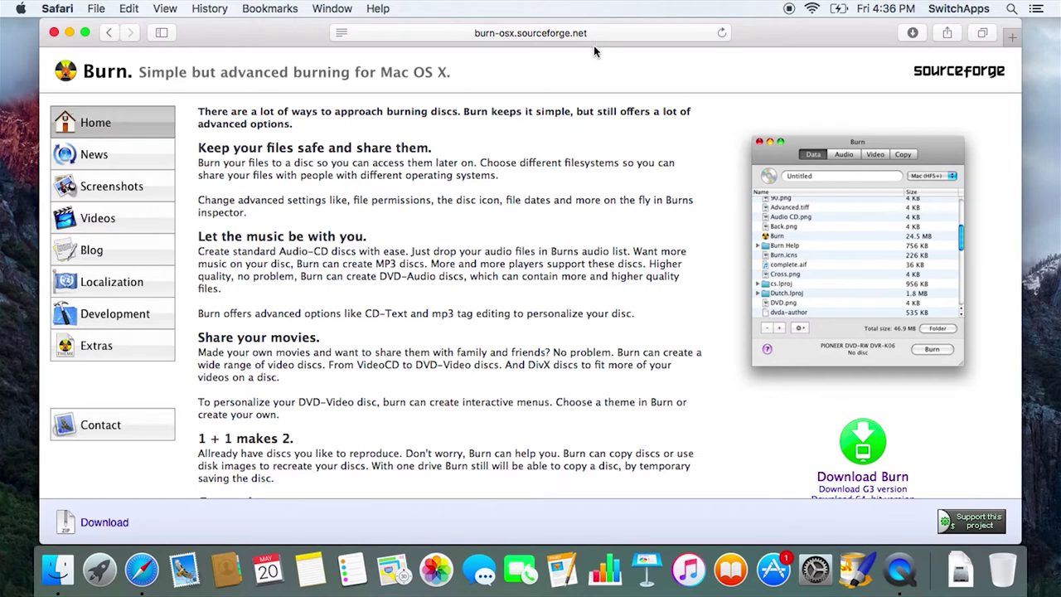
{"action": "scroll", "coordinate": [455, 255], "scroll_direction": "down", "scroll_amount": 2}
{"action": "scroll", "coordinate": [455, 257], "scroll_direction": "up", "scroll_amount": 2}
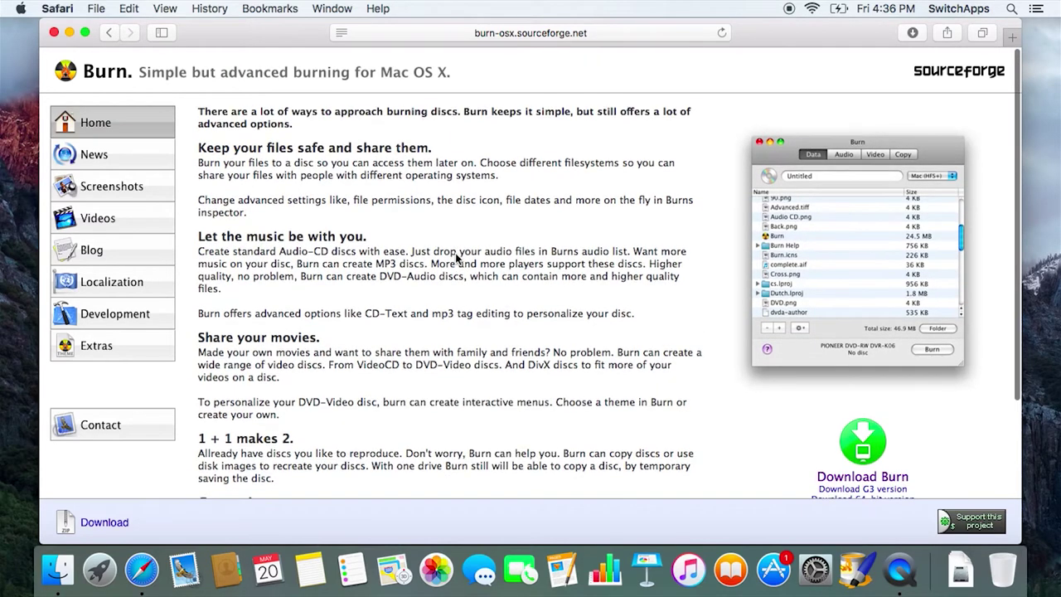
{"action": "scroll", "coordinate": [455, 253], "scroll_direction": "down", "scroll_amount": 1}
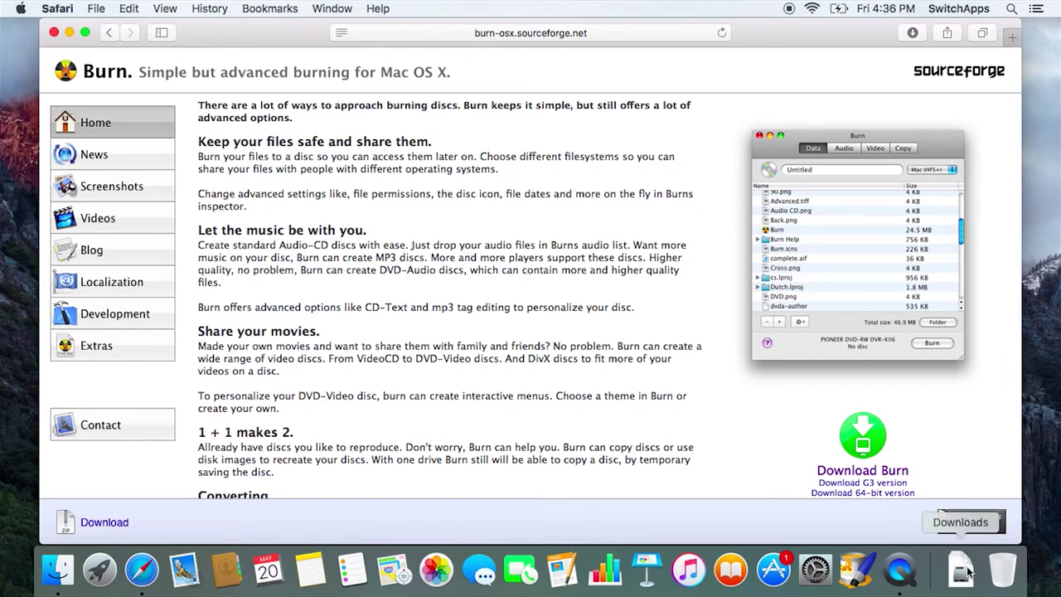
Copy Burn.app from the downloaded Burn folder into Applications and pin it to the Dock.
{"action": "key", "text": "super+q"}
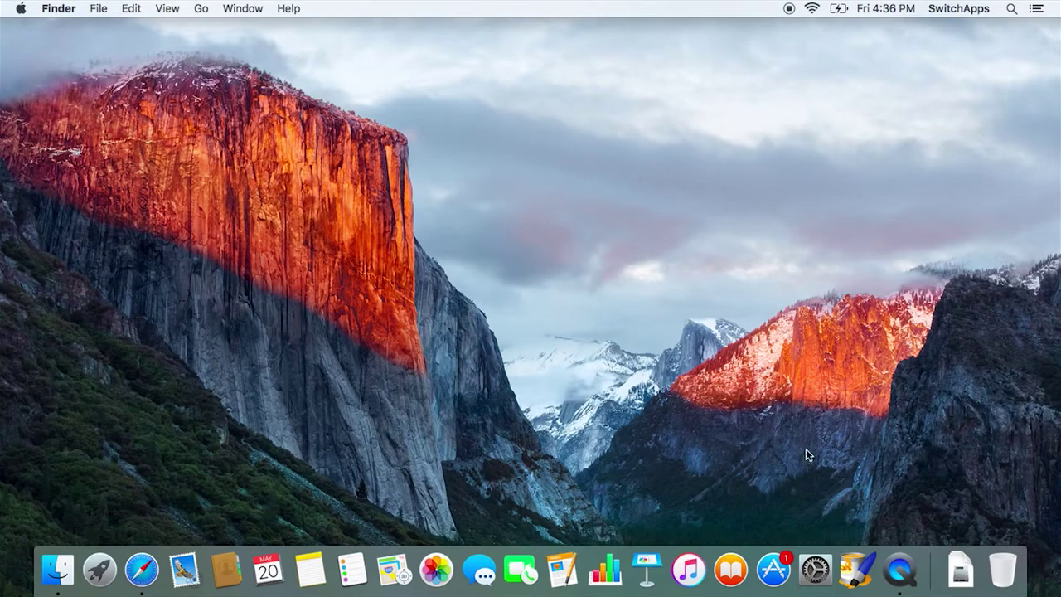
{"action": "left_click", "coordinate": [960, 570]}
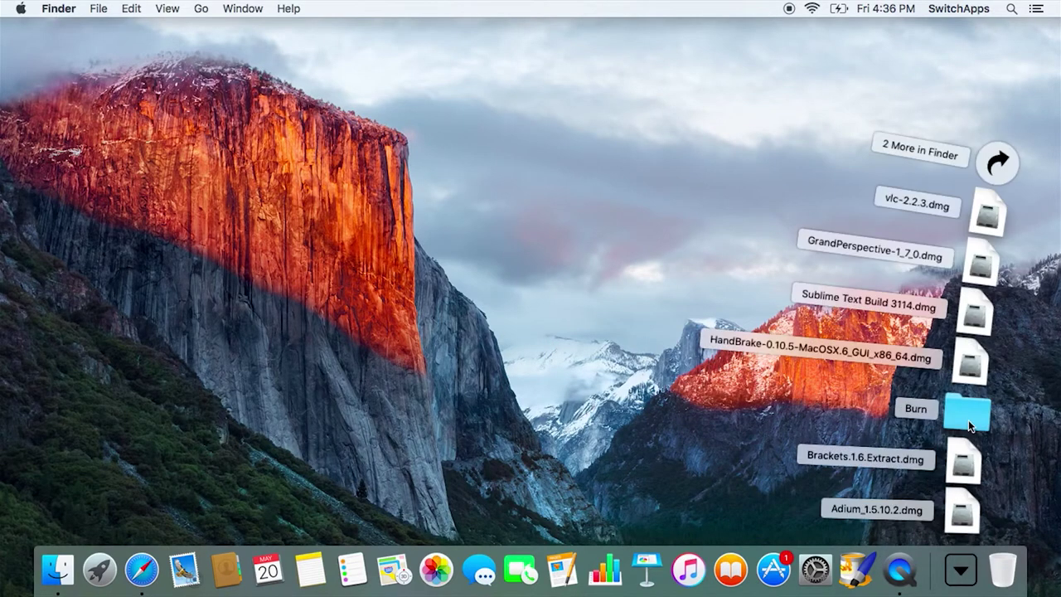
{"action": "left_click", "coordinate": [968, 419]}
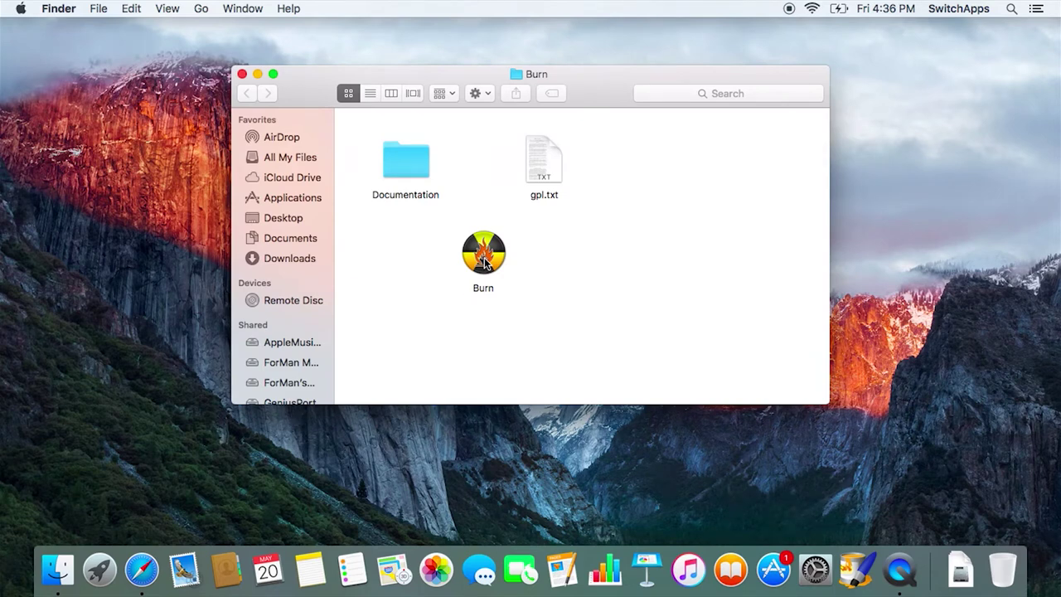
{"action": "mouse_move", "coordinate": [485, 264]}
{"action": "left_mouse_down"}
{"action": "mouse_move", "coordinate": [395, 242]}
{"action": "mouse_move", "coordinate": [315, 196]}
{"action": "mouse_move", "coordinate": [299, 202]}
{"action": "mouse_move", "coordinate": [378, 208]}
{"action": "mouse_move", "coordinate": [463, 259]}
{"action": "left_mouse_up"}
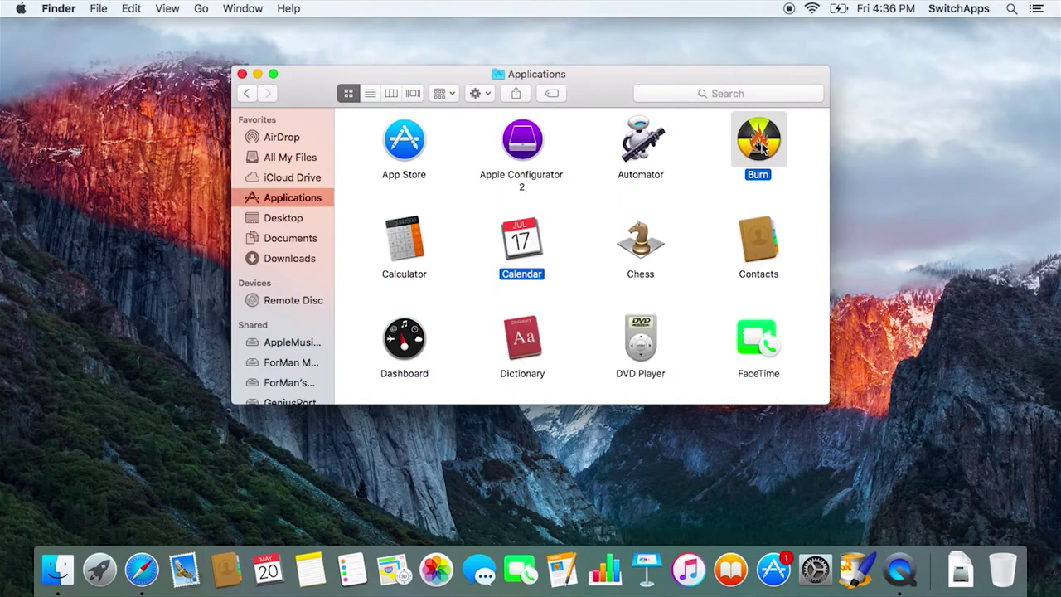
{"action": "mouse_move", "coordinate": [760, 148]}
{"action": "left_mouse_down"}
{"action": "mouse_move", "coordinate": [883, 378]}
{"action": "mouse_move", "coordinate": [871, 502]}
{"action": "mouse_move", "coordinate": [877, 589]}
{"action": "left_mouse_up"}
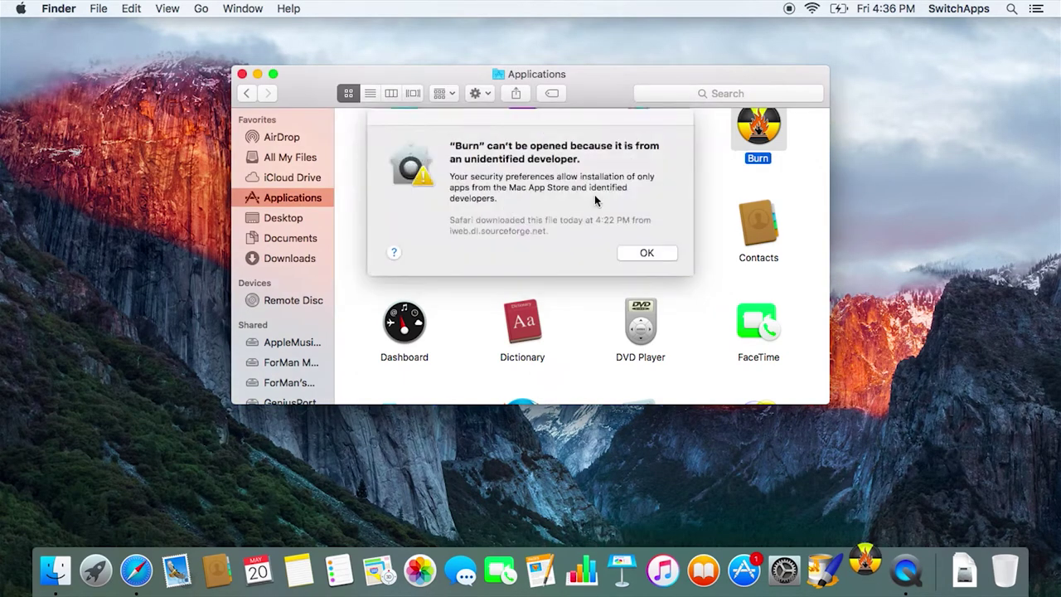
Dismiss the unidentified-developer alert, then force-open Burn from its Applications context menu and confirm.
{"action": "left_click", "coordinate": [644, 253]}
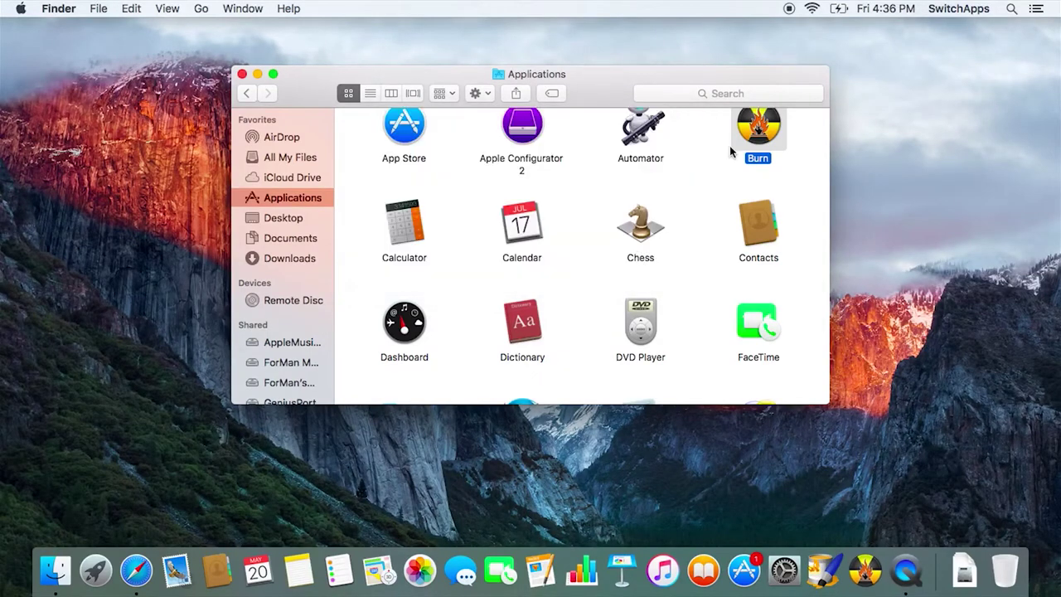
{"action": "right_click", "coordinate": [760, 131]}
{"action": "left_click", "coordinate": [794, 135]}
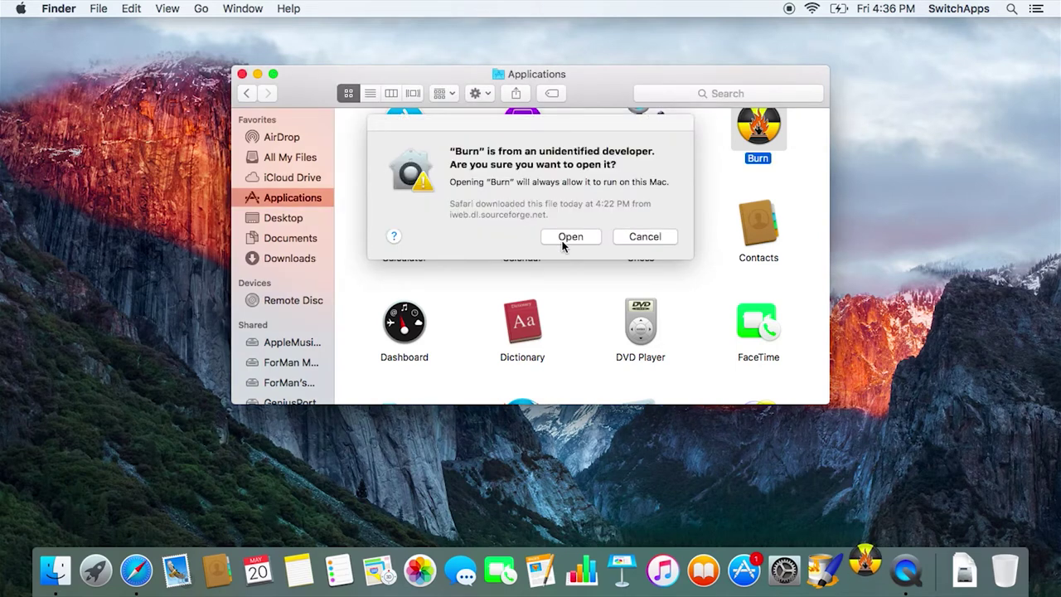
{"action": "left_click", "coordinate": [570, 237]}
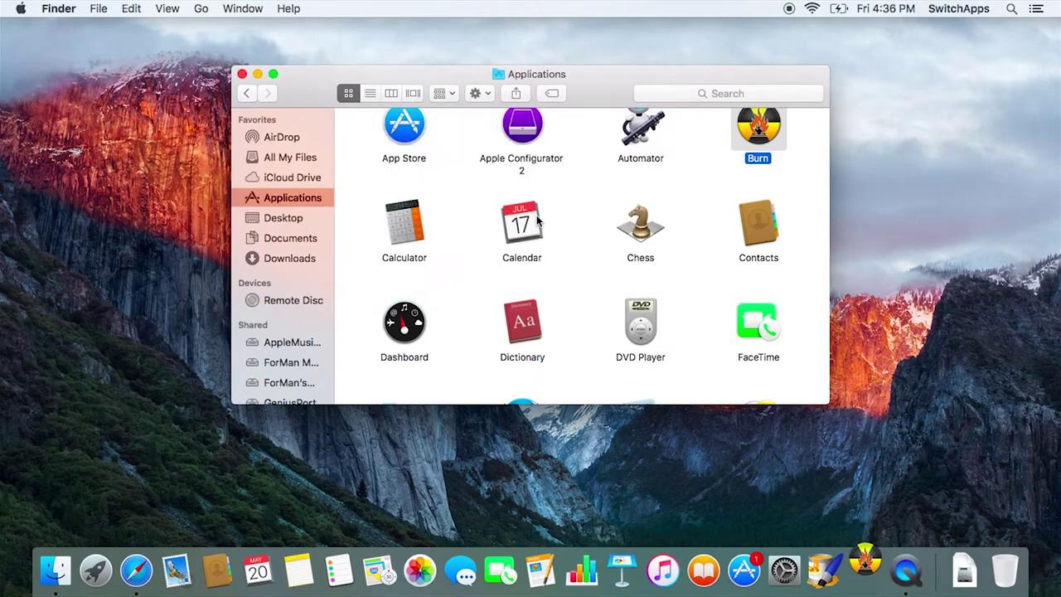
Close the Applications window and set Burn's data disc format to PC (Joliet).
{"action": "left_click", "coordinate": [243, 75]}
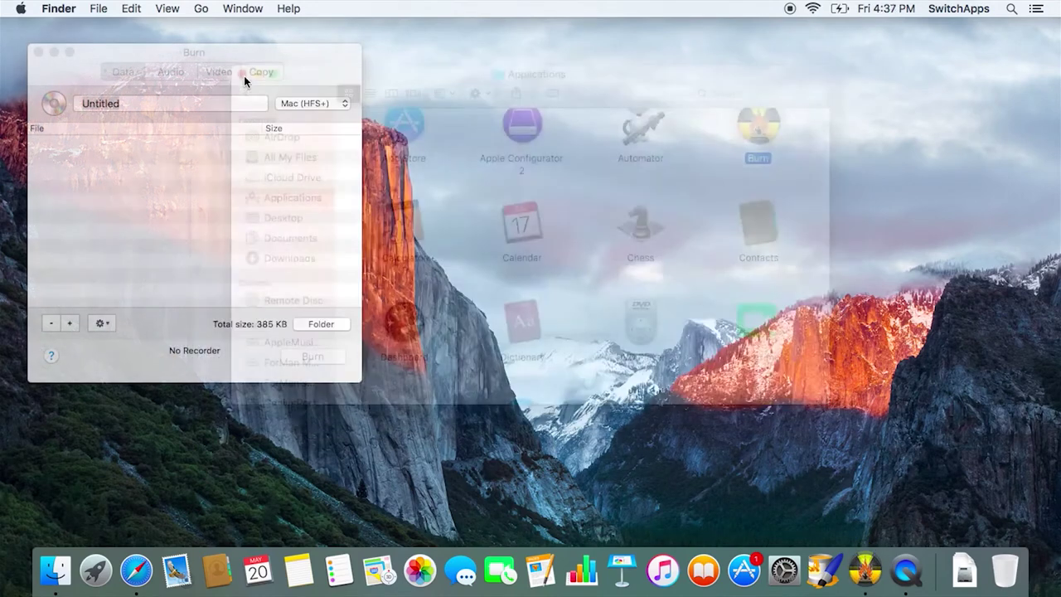
{"action": "left_click_drag", "start_coordinate": [225, 54], "coordinate": [339, 66]}
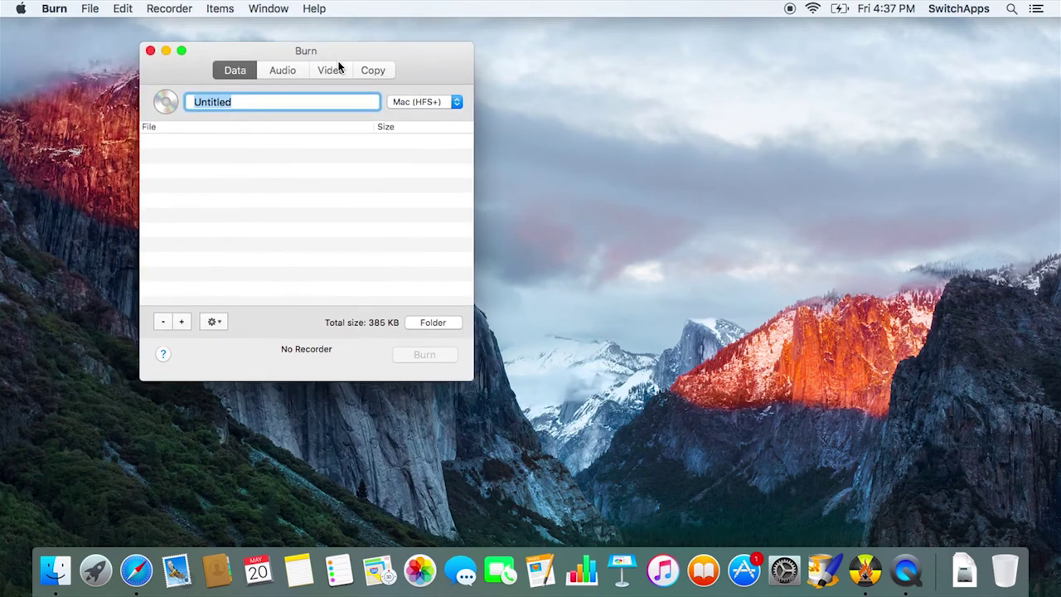
{"action": "left_click", "coordinate": [418, 101]}
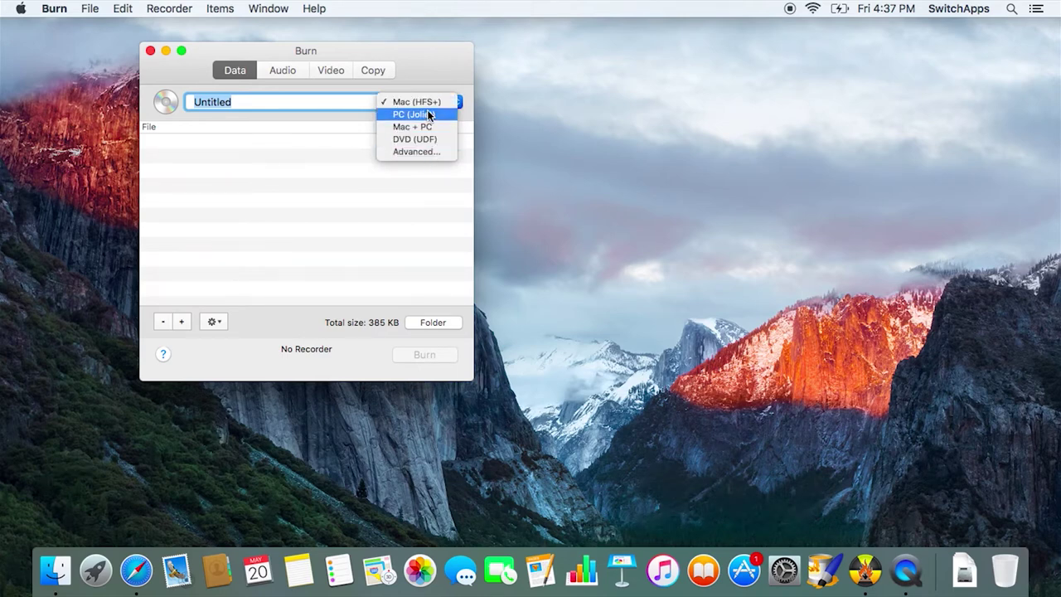
{"action": "left_click", "coordinate": [431, 114]}
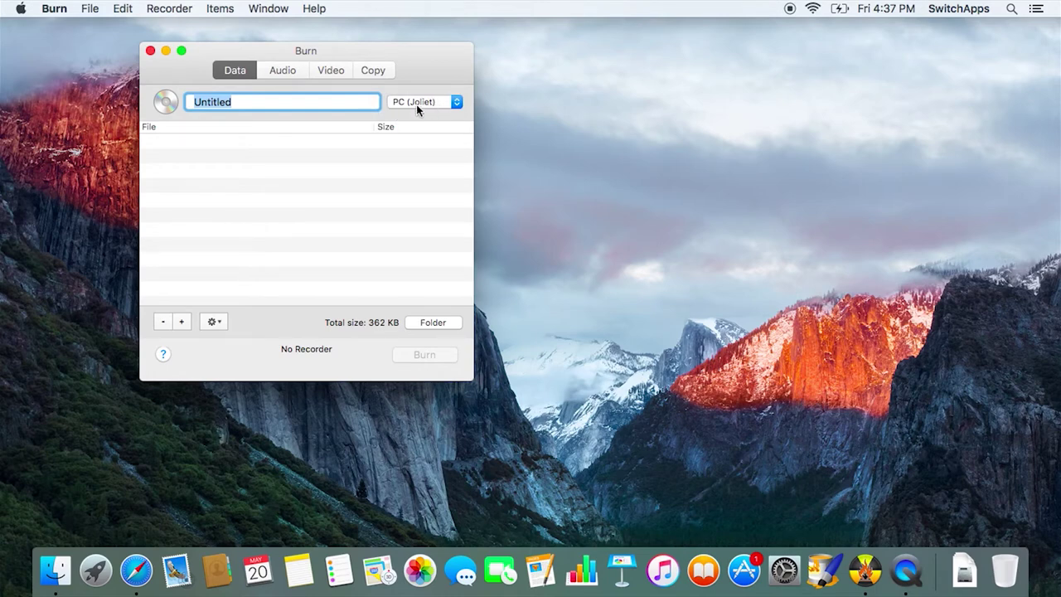
Rename the disc from Untitled to DATADVD.
{"action": "double_click", "coordinate": [273, 100]}
{"action": "type", "text": "DATADVD"}
{"action": "left_click", "coordinate": [238, 195]}
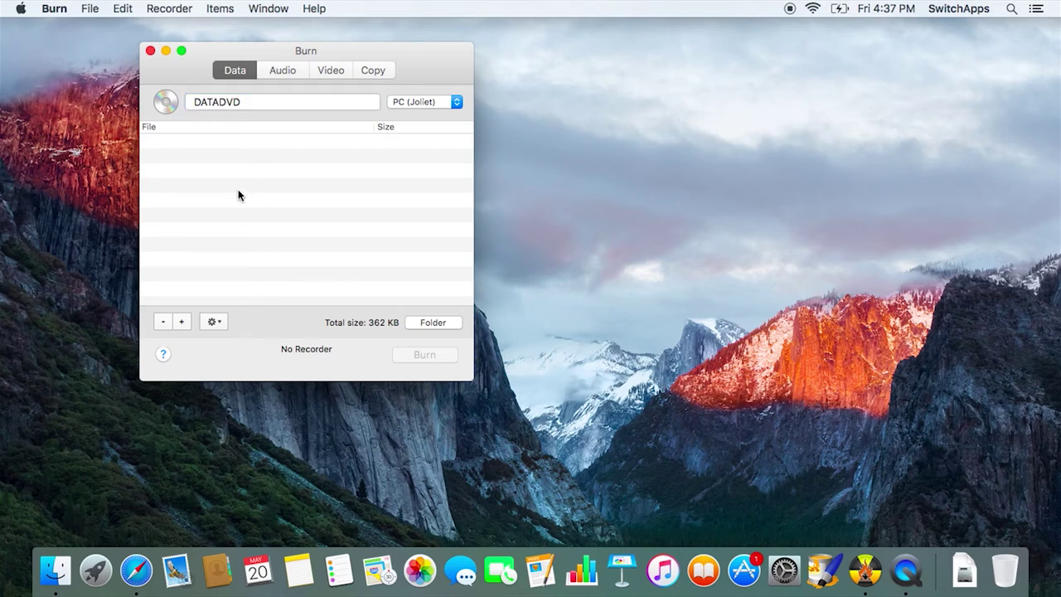
Add all nine Downloads items, including the Apps and Burn folders, to the disc (254.5 MB).
{"action": "left_click", "coordinate": [180, 326]}
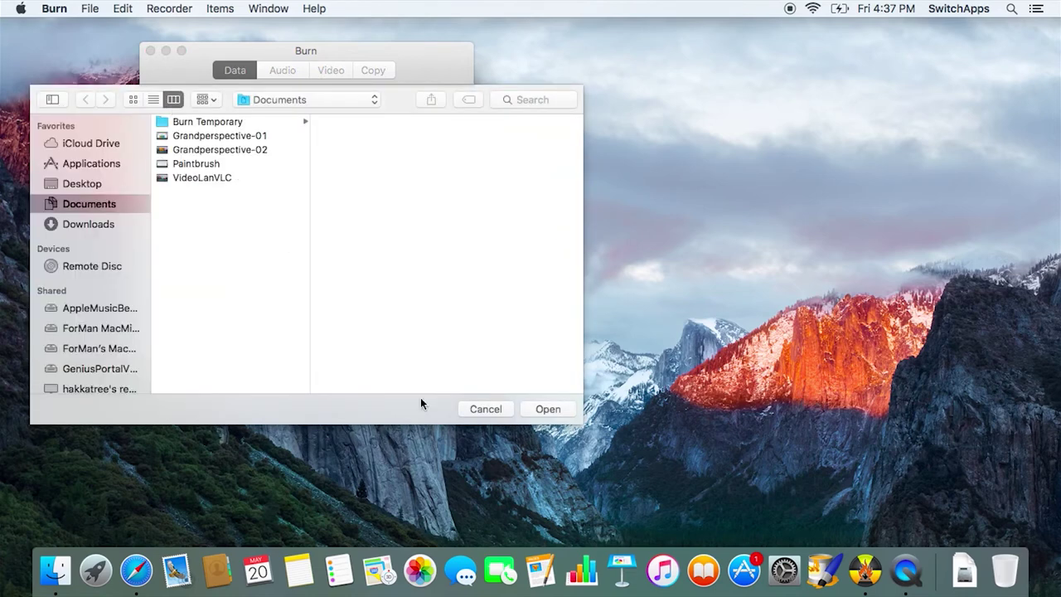
{"action": "left_click", "coordinate": [204, 123]}
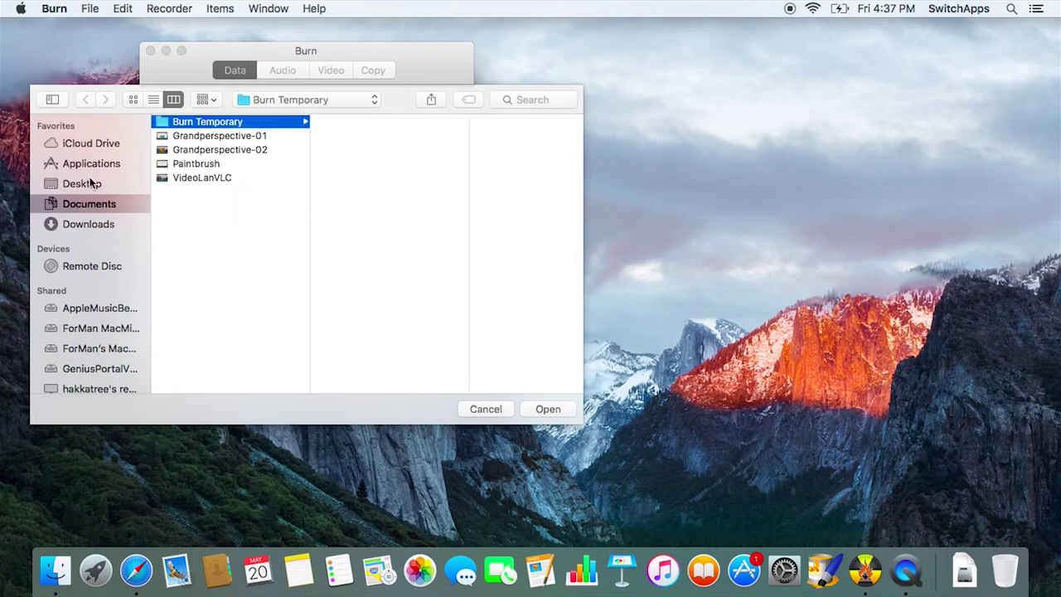
{"action": "left_click", "coordinate": [89, 222]}
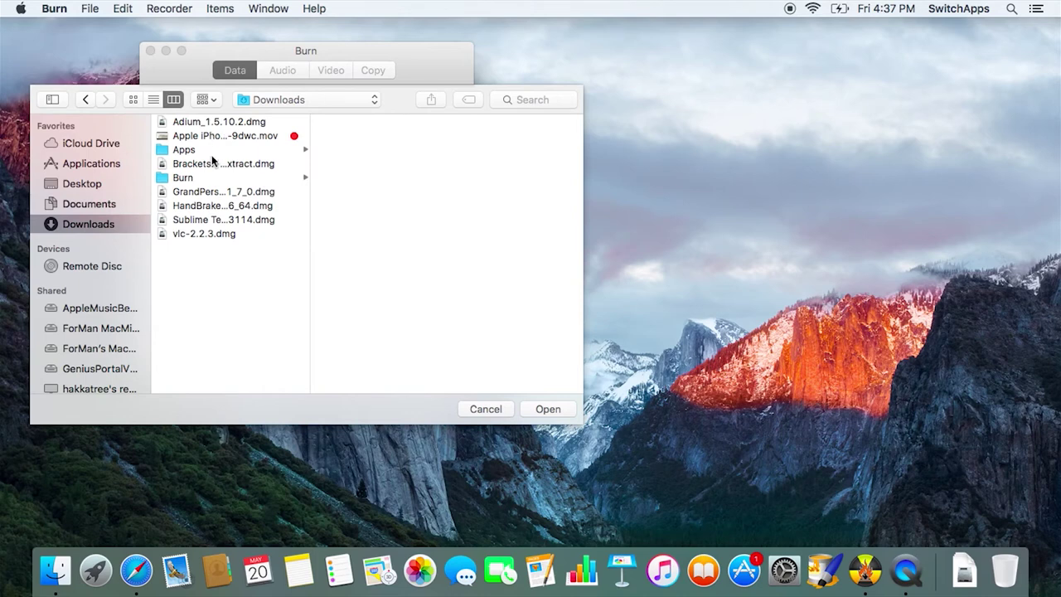
{"action": "left_click", "coordinate": [212, 124]}
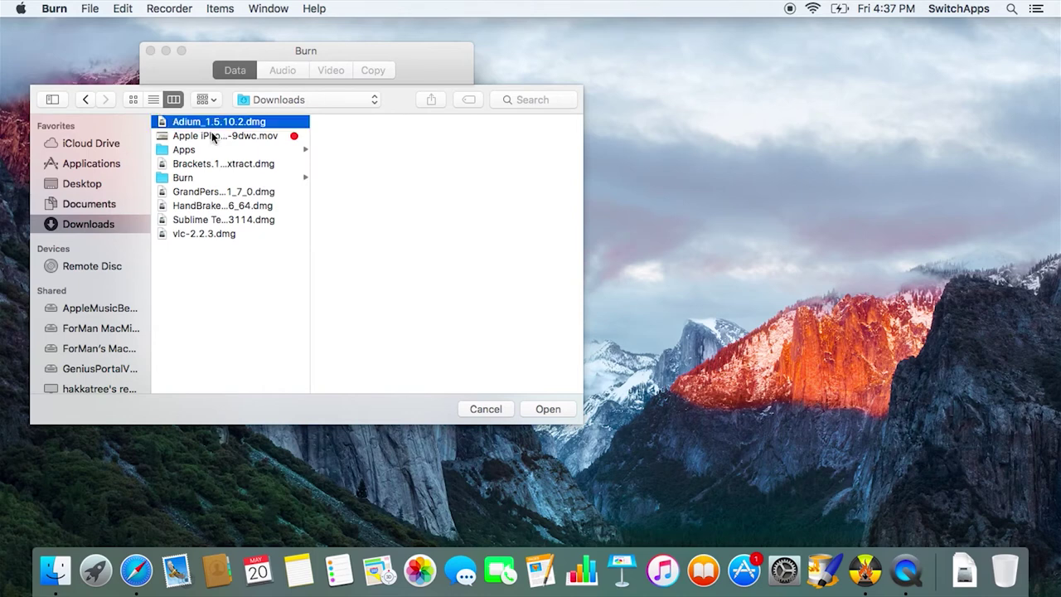
{"action": "left_click", "coordinate": [208, 233], "text": "shift"}
{"action": "left_click", "coordinate": [543, 408]}
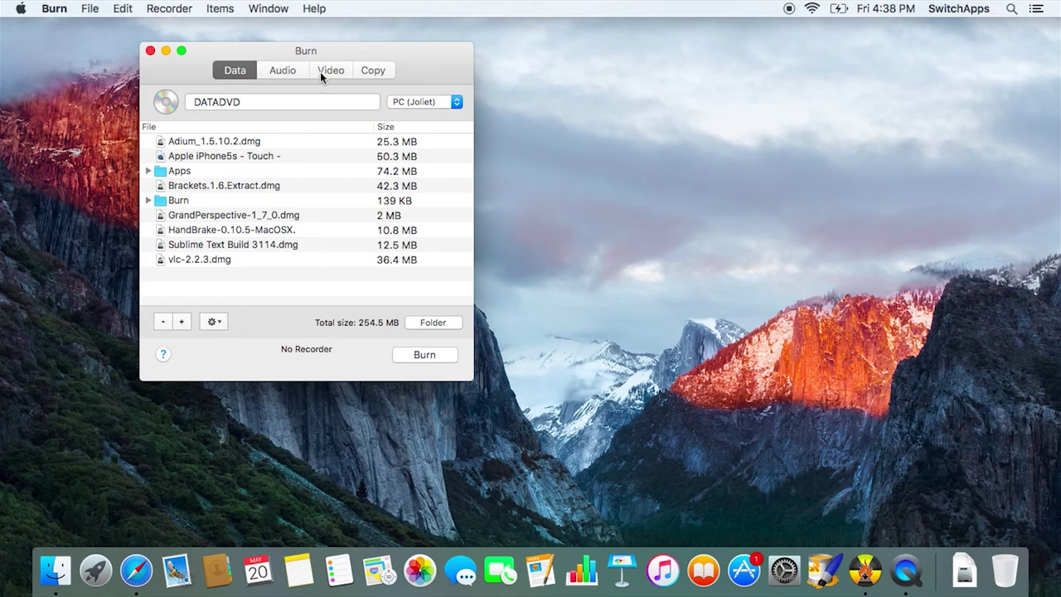
{"action": "mouse_move", "coordinate": [330, 56]}
{"action": "left_mouse_down"}
{"action": "mouse_move", "coordinate": [359, 51]}
{"action": "mouse_move", "coordinate": [334, 60]}
{"action": "left_mouse_up"}
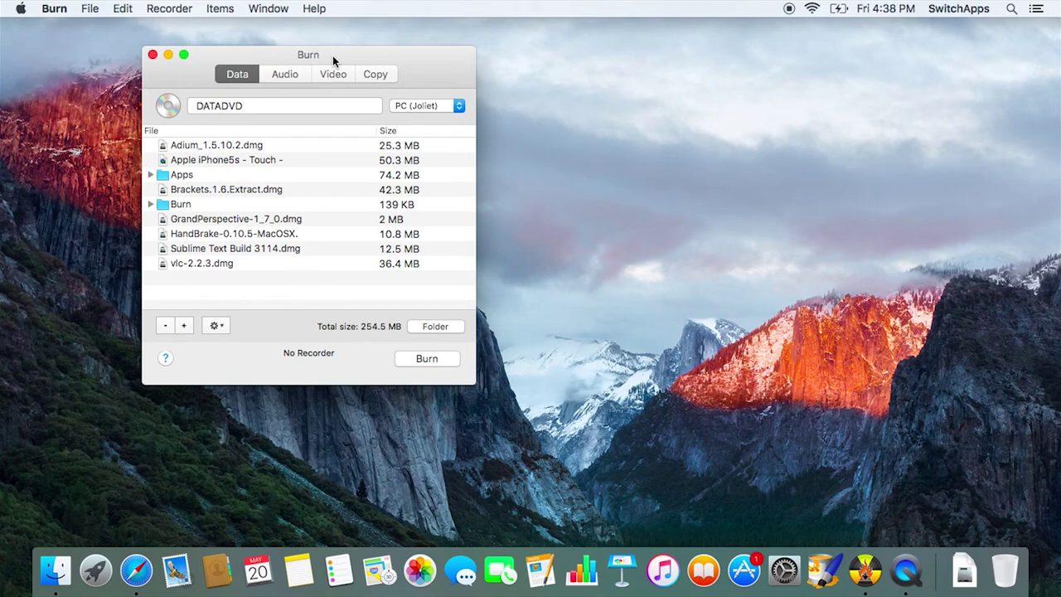
{"action": "left_click_drag", "start_coordinate": [333, 60], "coordinate": [326, 61]}
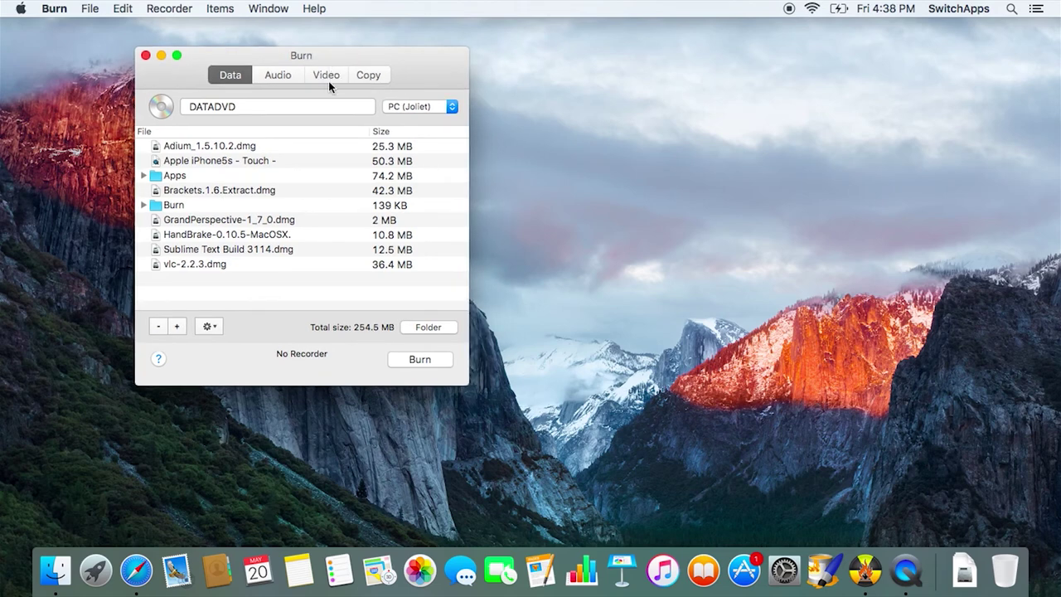
{"action": "left_click_drag", "start_coordinate": [335, 57], "coordinate": [326, 56]}
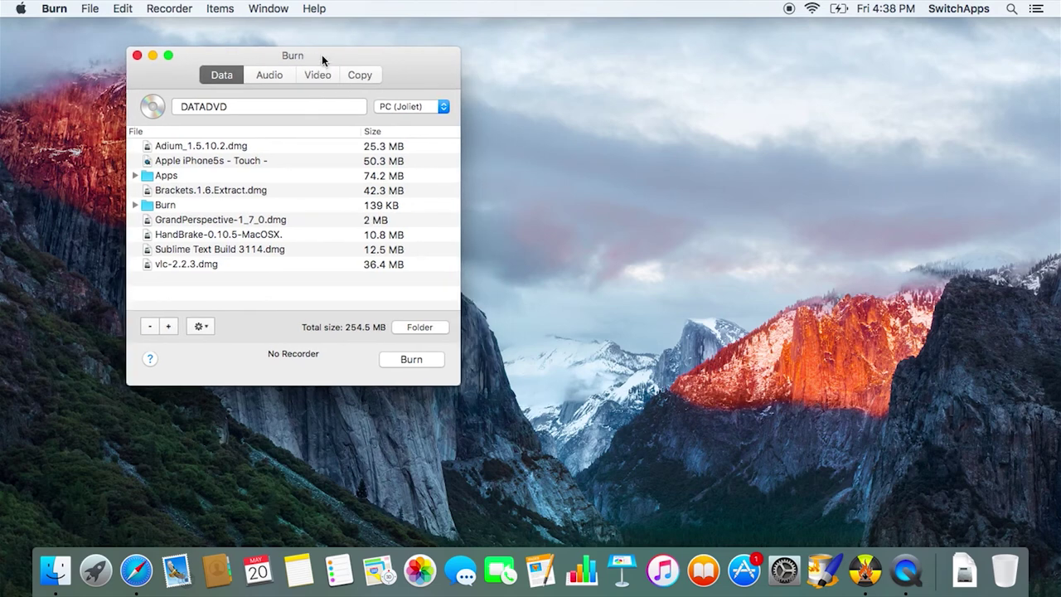
{"action": "left_click", "coordinate": [276, 74]}
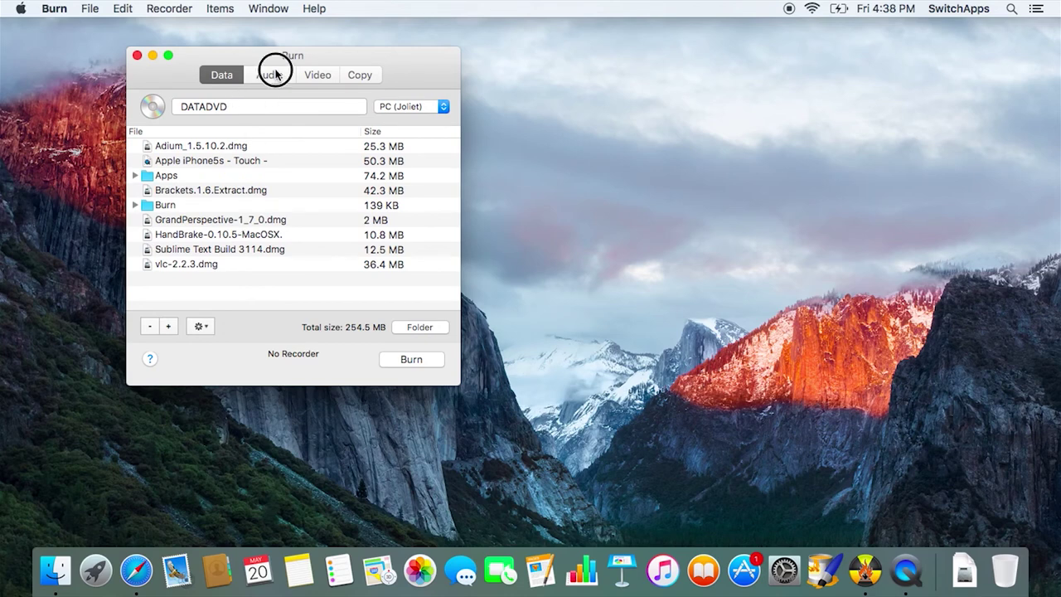
{"action": "left_click", "coordinate": [407, 106]}
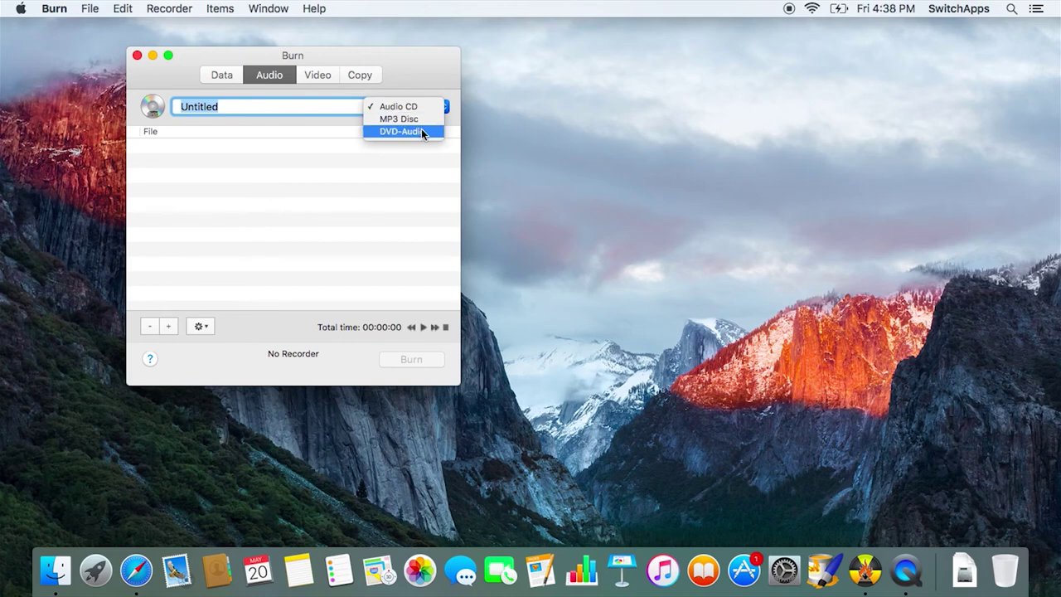
{"action": "left_click", "coordinate": [312, 183]}
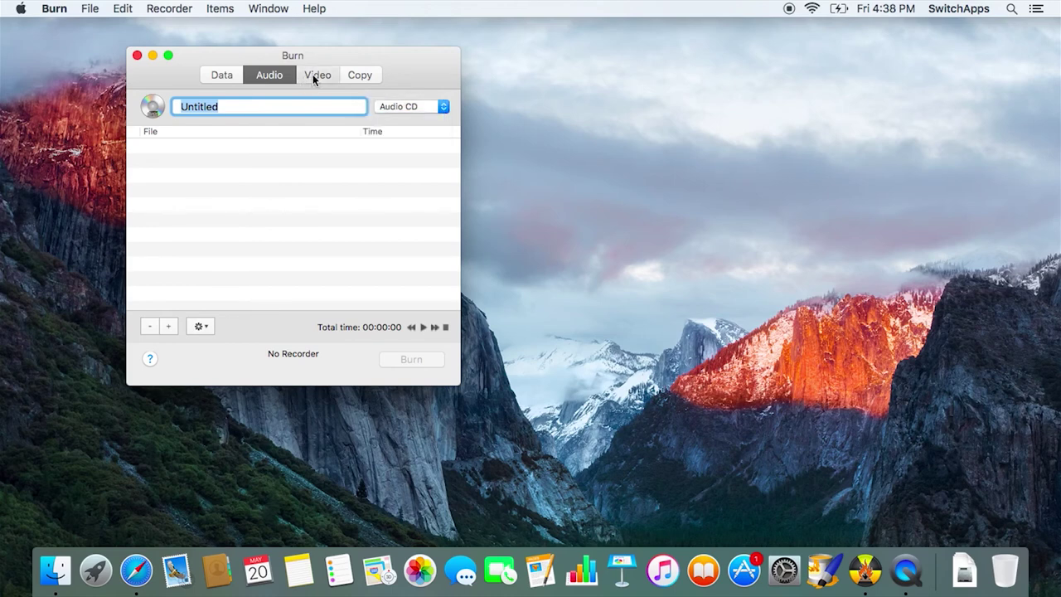
{"action": "left_click", "coordinate": [315, 74]}
{"action": "left_click", "coordinate": [404, 106]}
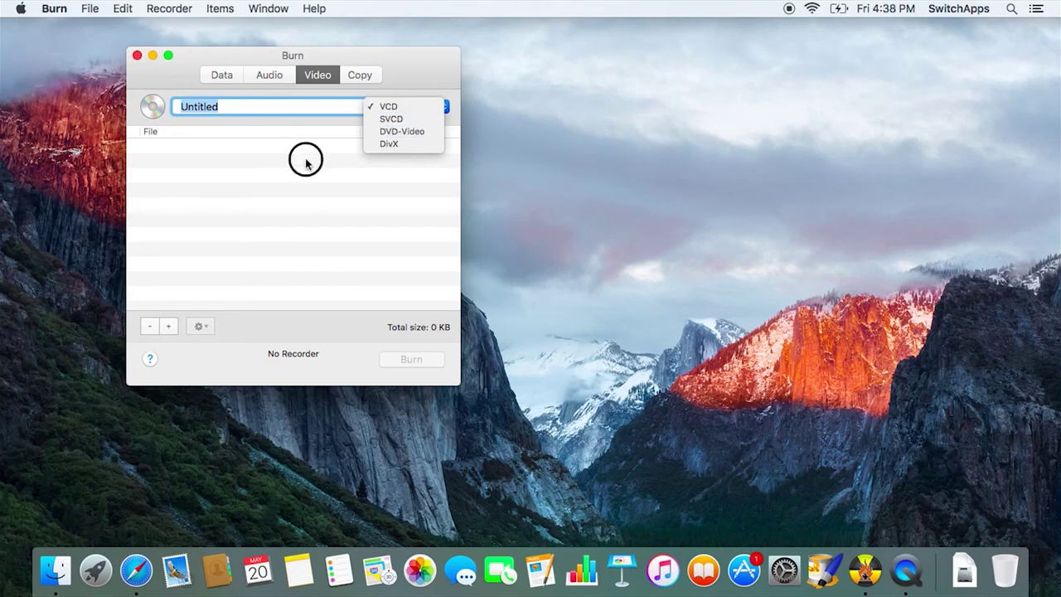
{"action": "left_click", "coordinate": [274, 165]}
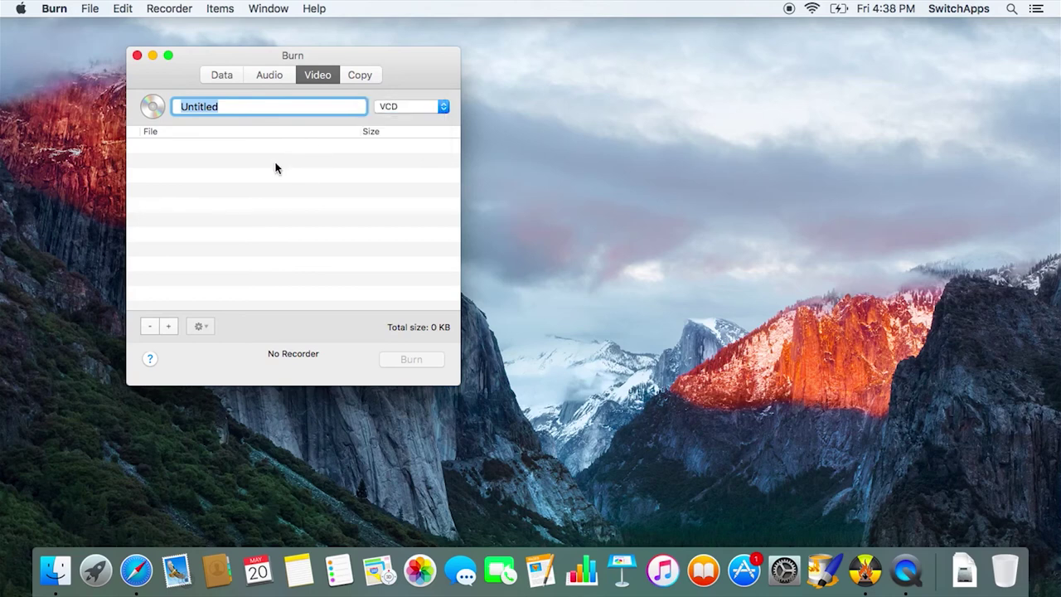
{"action": "left_click", "coordinate": [358, 74]}
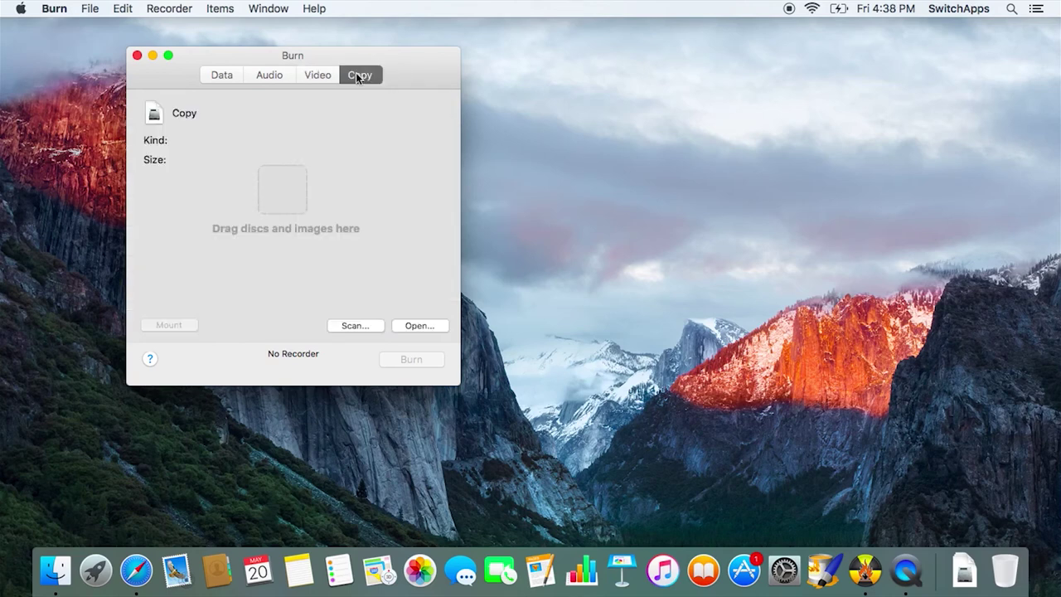
{"action": "left_click", "coordinate": [231, 75]}
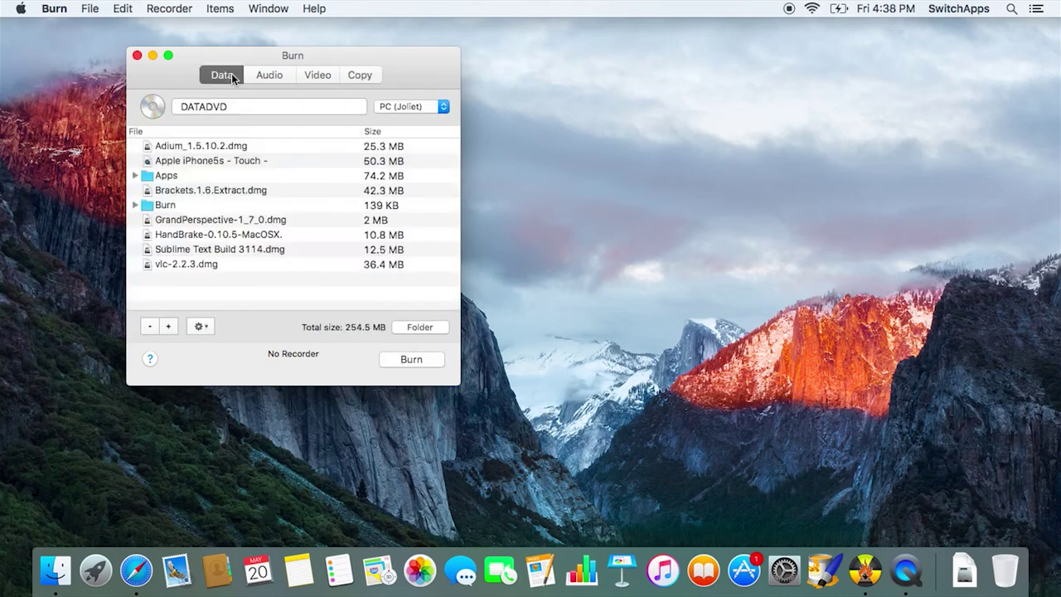
{"action": "mouse_move", "coordinate": [386, 57]}
{"action": "left_mouse_down"}
{"action": "mouse_move", "coordinate": [315, 71]}
{"action": "mouse_move", "coordinate": [386, 59]}
{"action": "mouse_move", "coordinate": [371, 72]}
{"action": "left_mouse_up"}
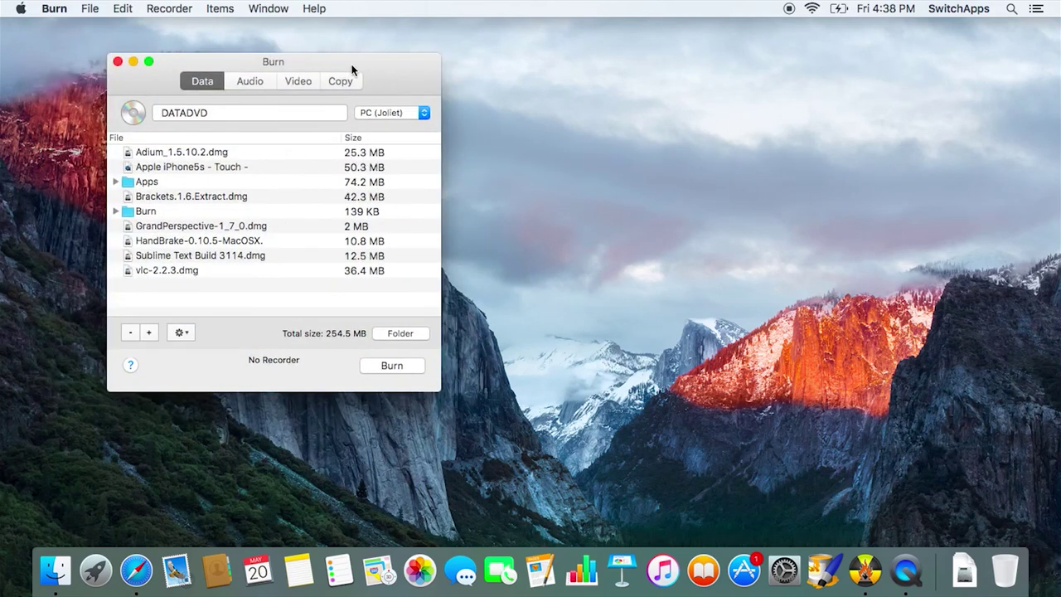
{"action": "left_click_drag", "start_coordinate": [353, 64], "coordinate": [334, 61]}
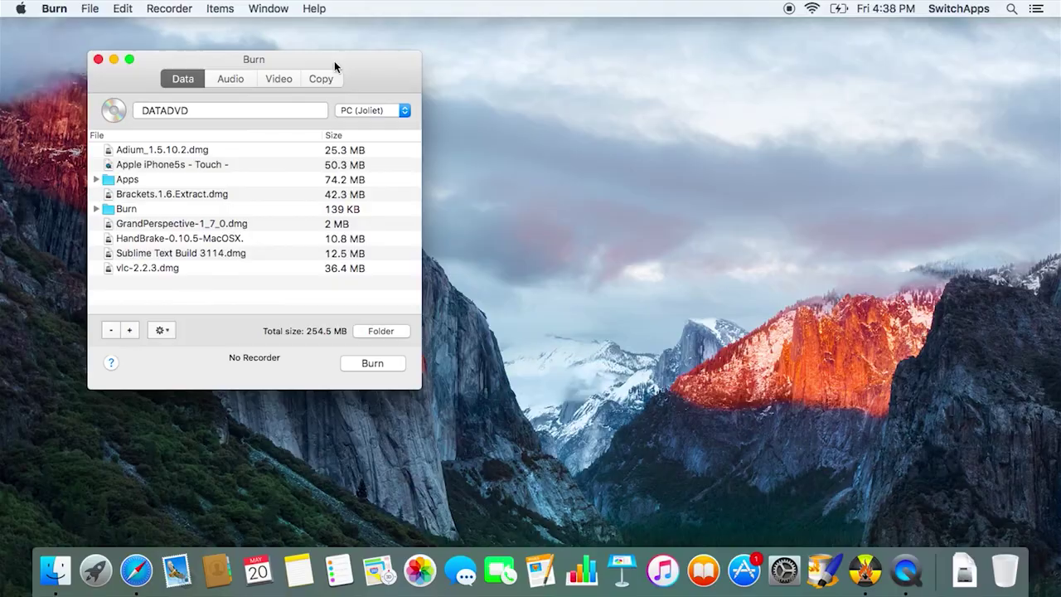